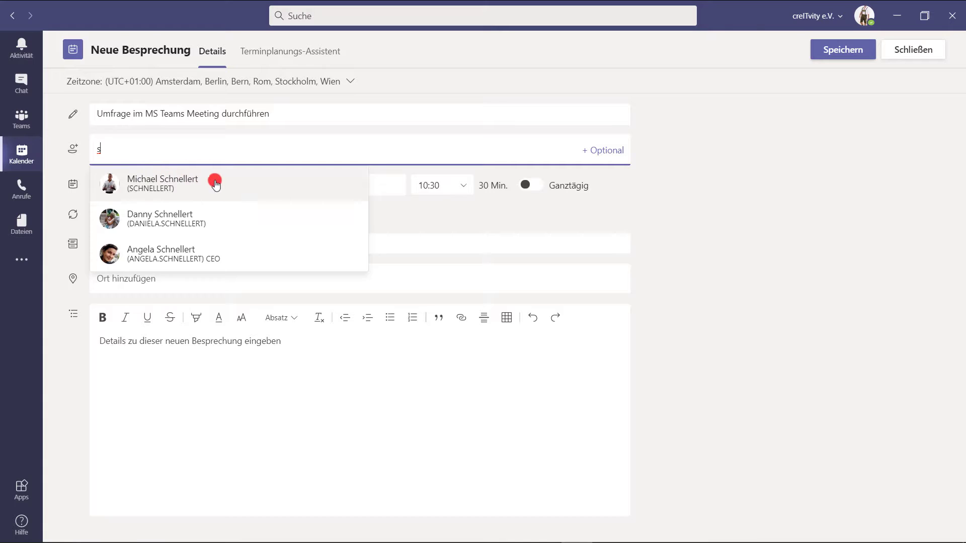
- Add the two suggested colleagues as required attendees and send the invitation for "Umfrage im MS Teams Meeting durchführen"
click(219, 183)
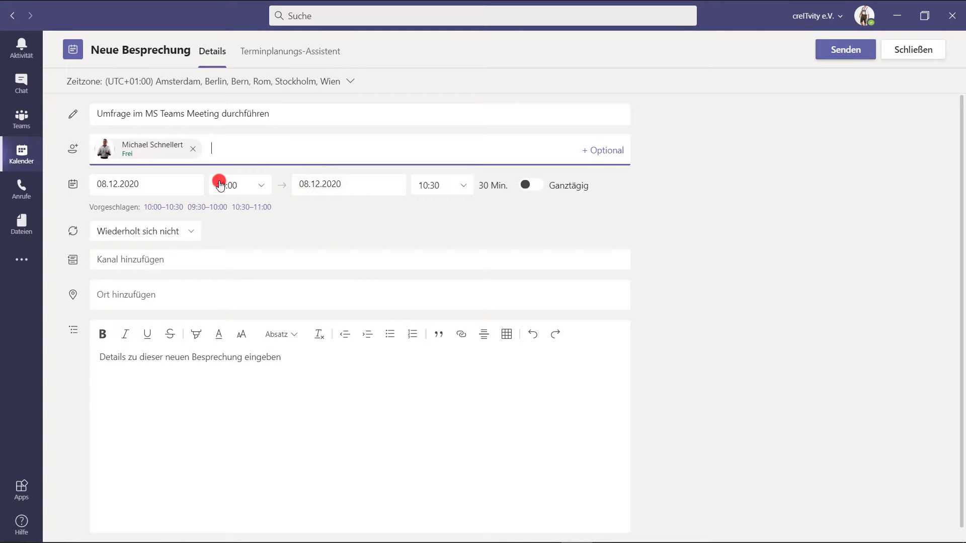
text(d)
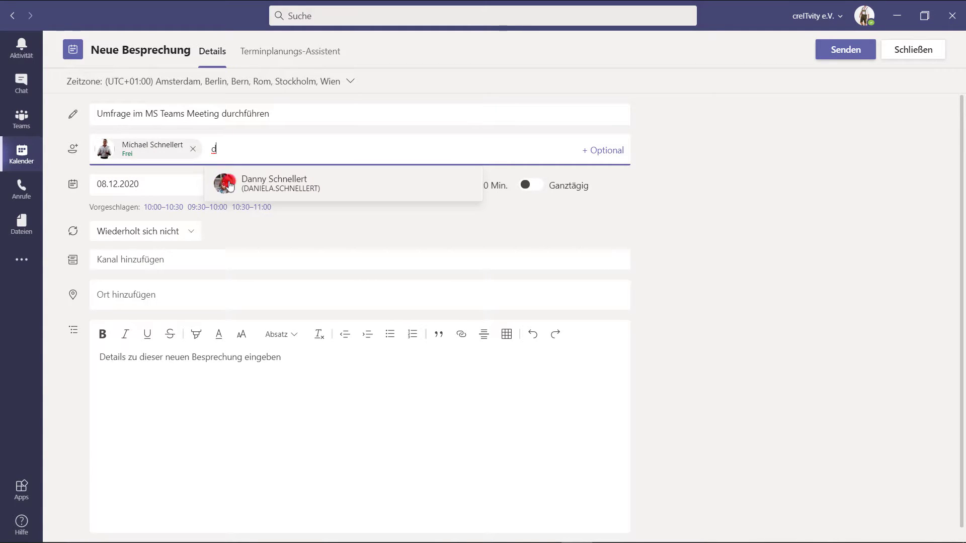
click(341, 186)
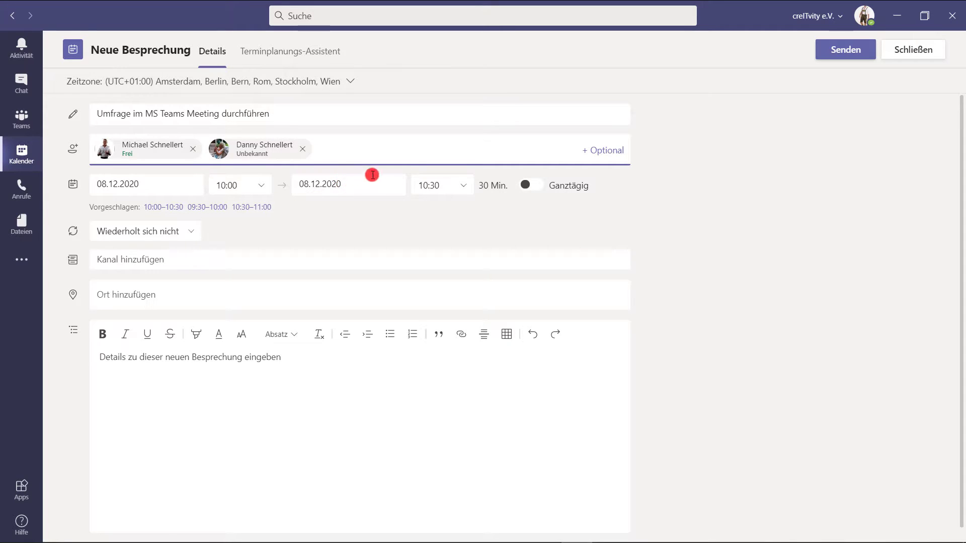
click(842, 54)
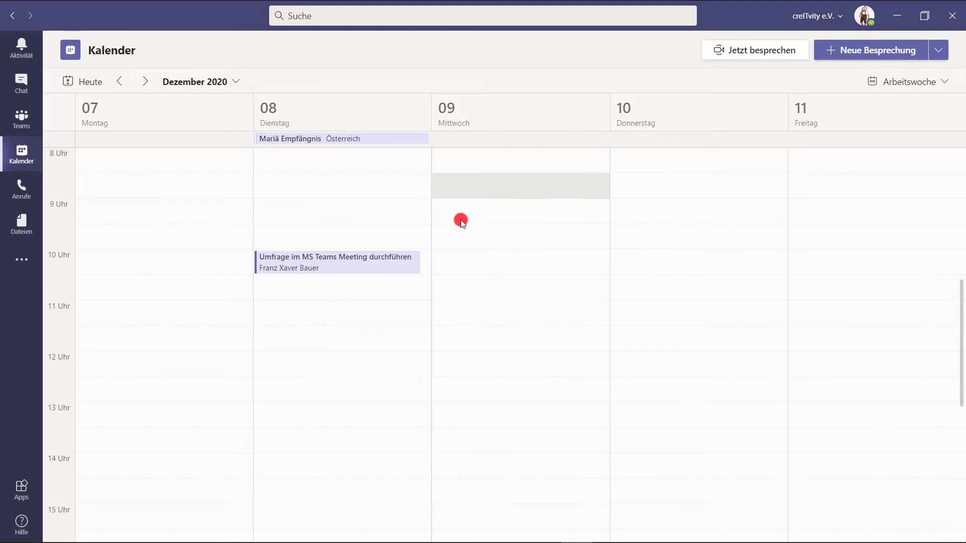
- Open the scheduled meeting on 08.12.2020 for editing and add the Forms app to it as a tab
click(356, 269)
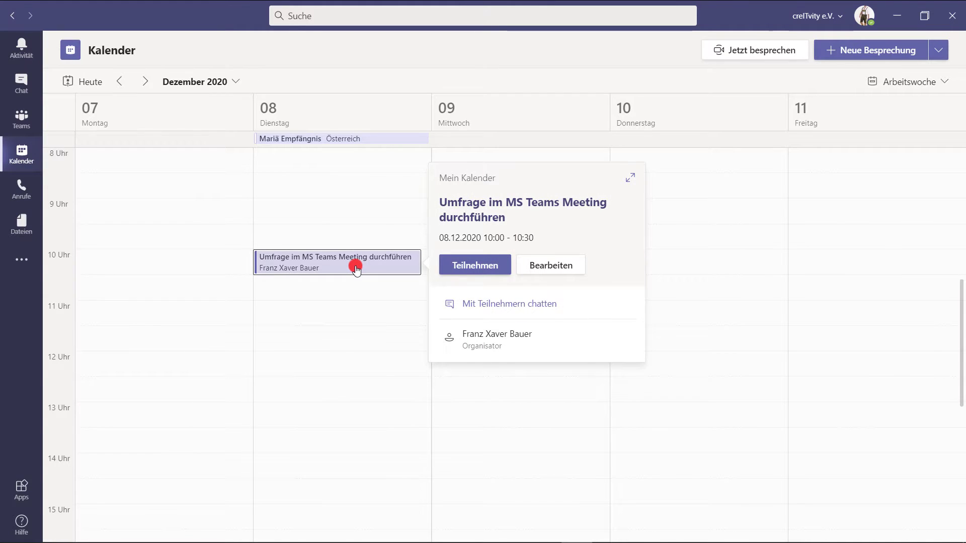
click(541, 265)
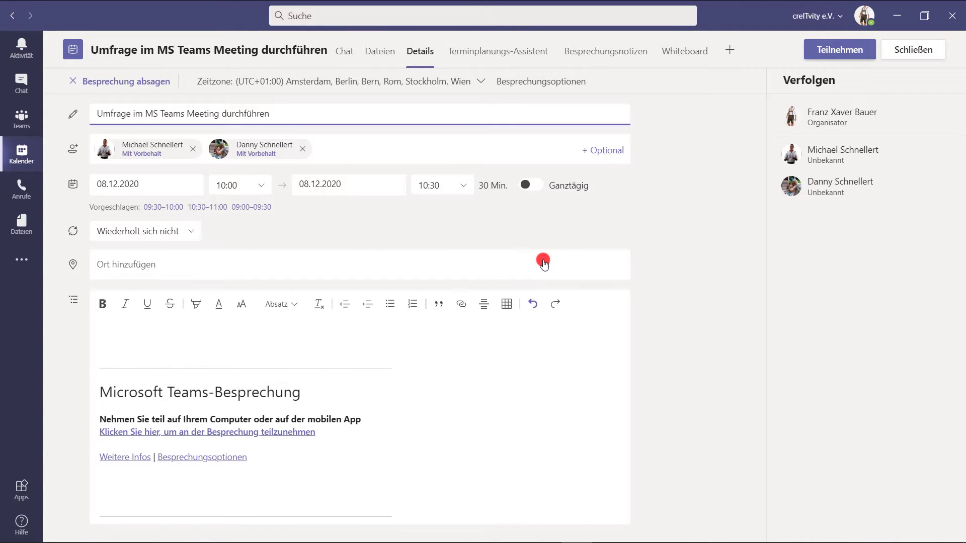
click(728, 53)
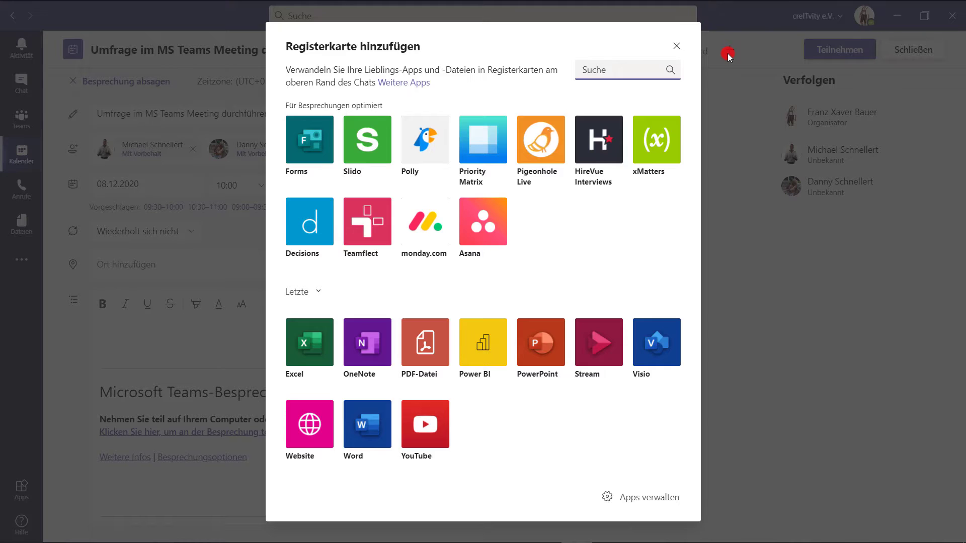
text(Forms)
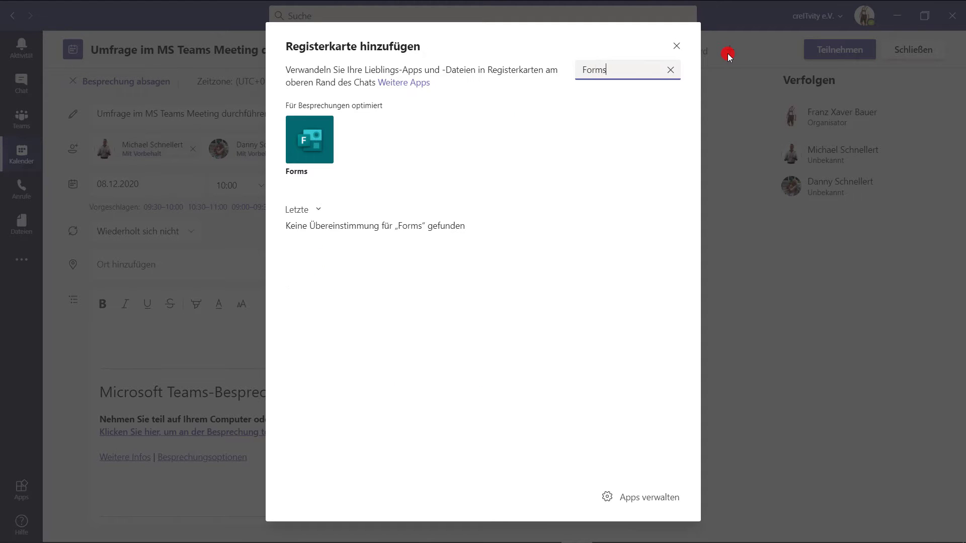
click(316, 147)
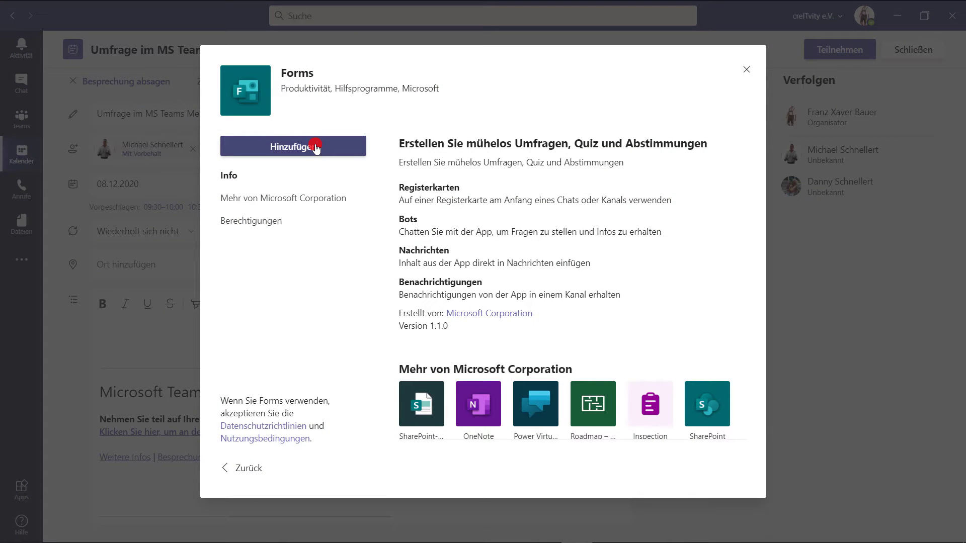
click(316, 147)
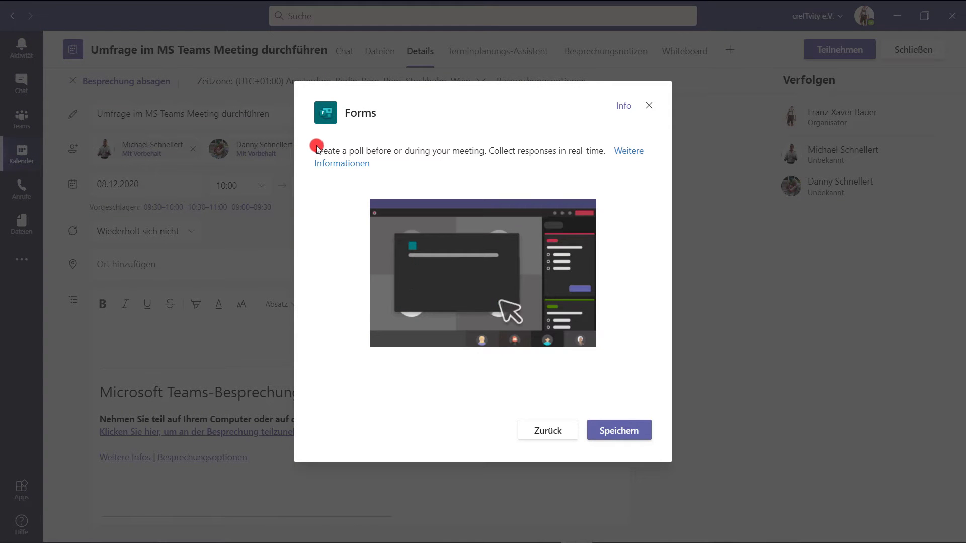
click(626, 436)
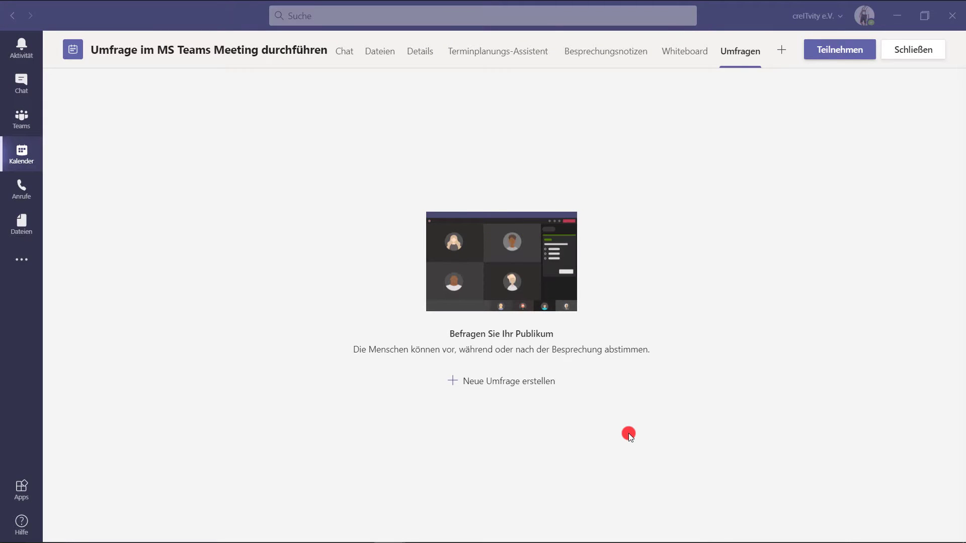
- Create a new poll with the question "Wie ist die Geschwindigkeit des Webinars?"
click(499, 383)
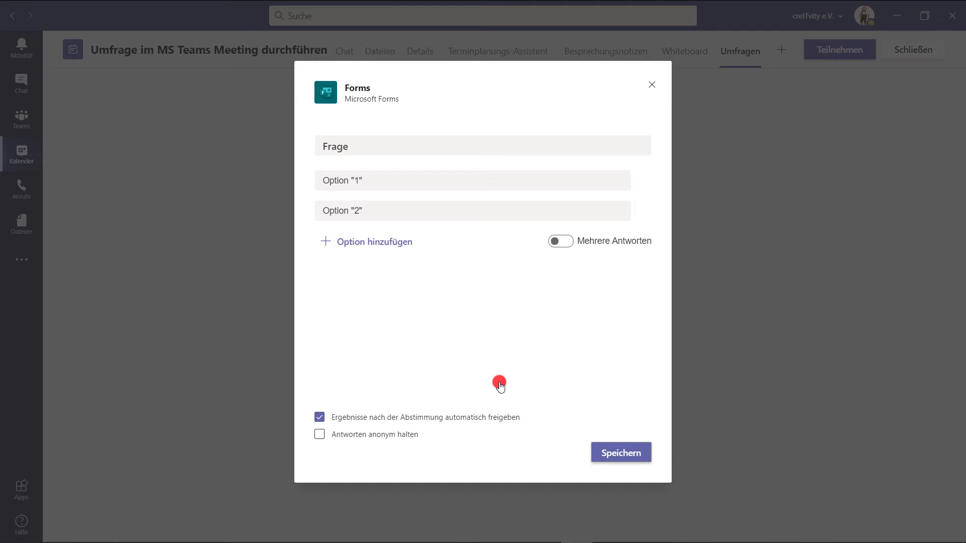
click(341, 160)
double_click(327, 149)
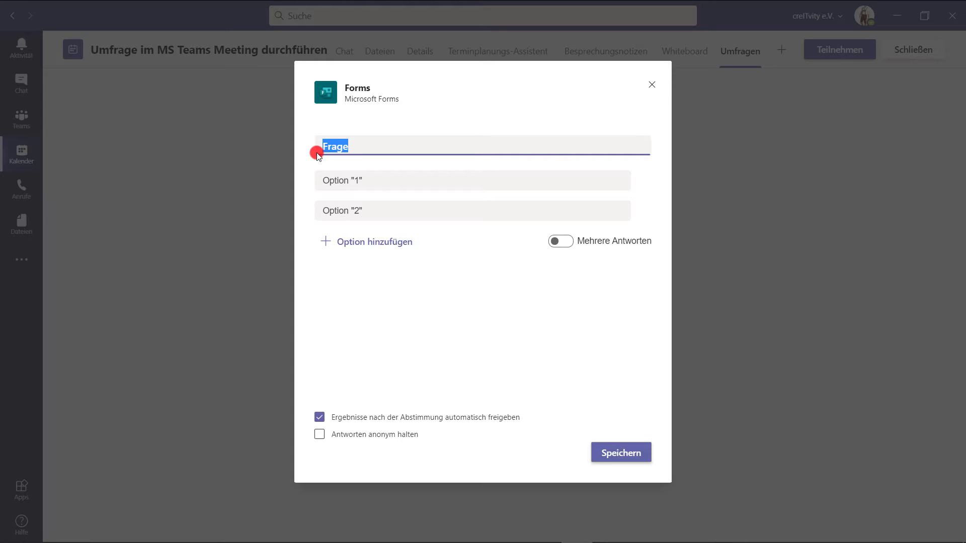
text(Wie ist die Geschwindigkeit des Webinars?)
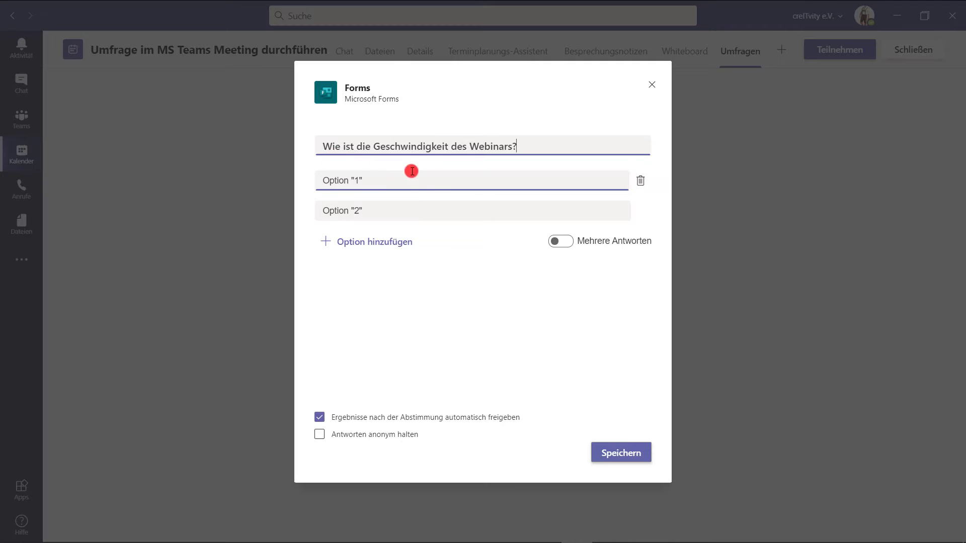
- Enter the answer options "a bisserl langsammer", "geht scho" and an added third "schnellert» t «", and save the poll
triple_click(438, 176)
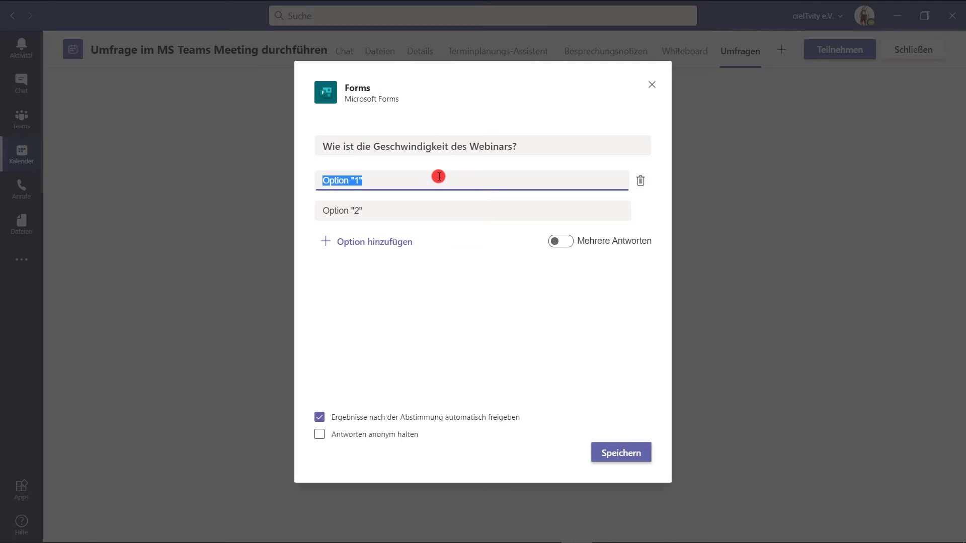
text(a bisserl langsammer)
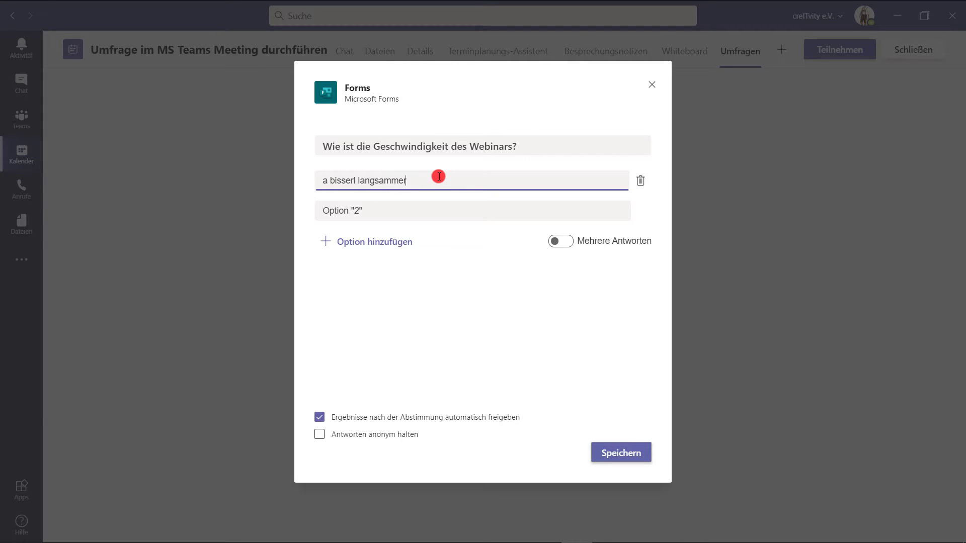
click(441, 214)
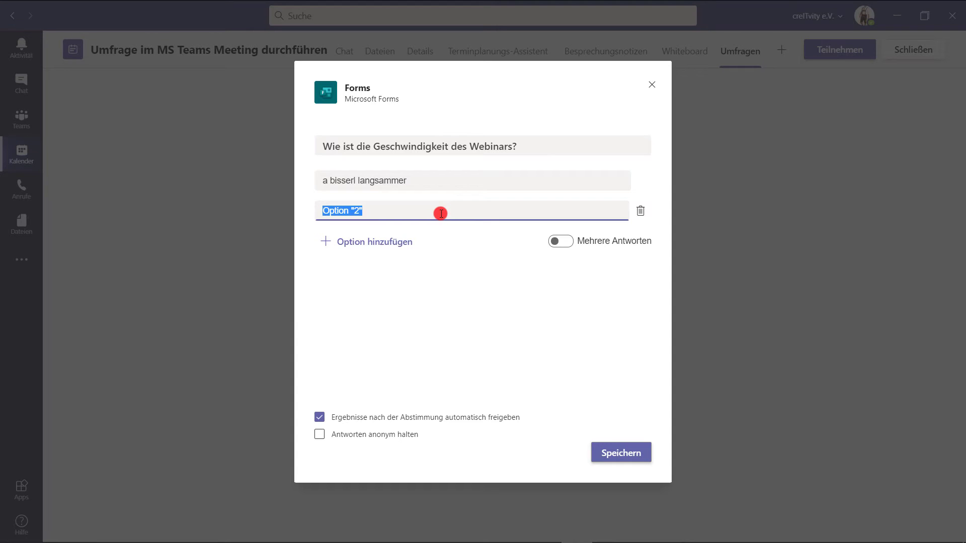
text(geht scho)
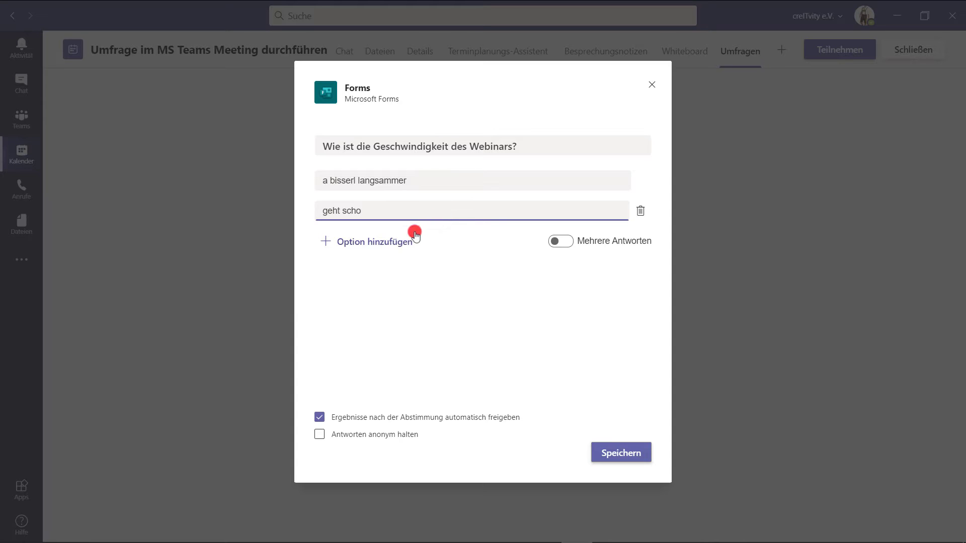
click(393, 242)
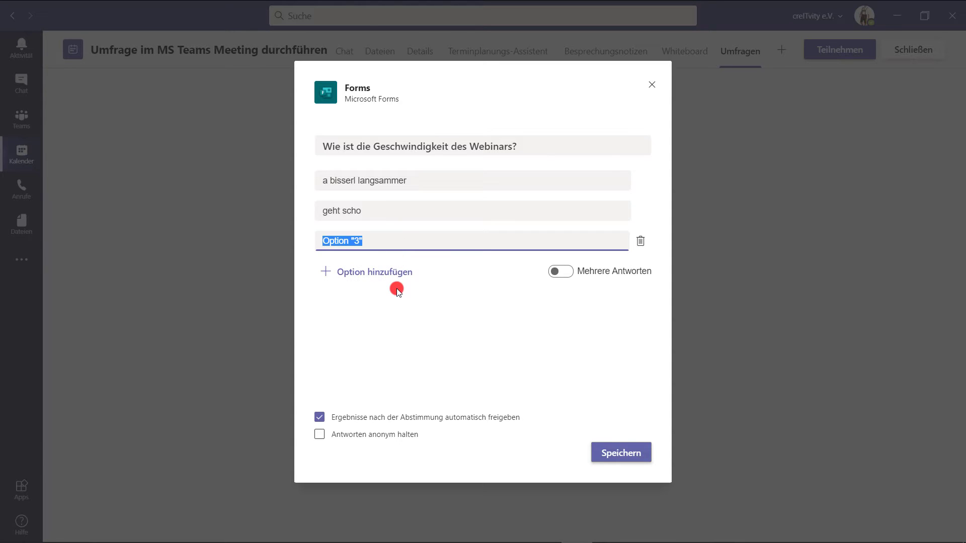
text(schnellert» t «)
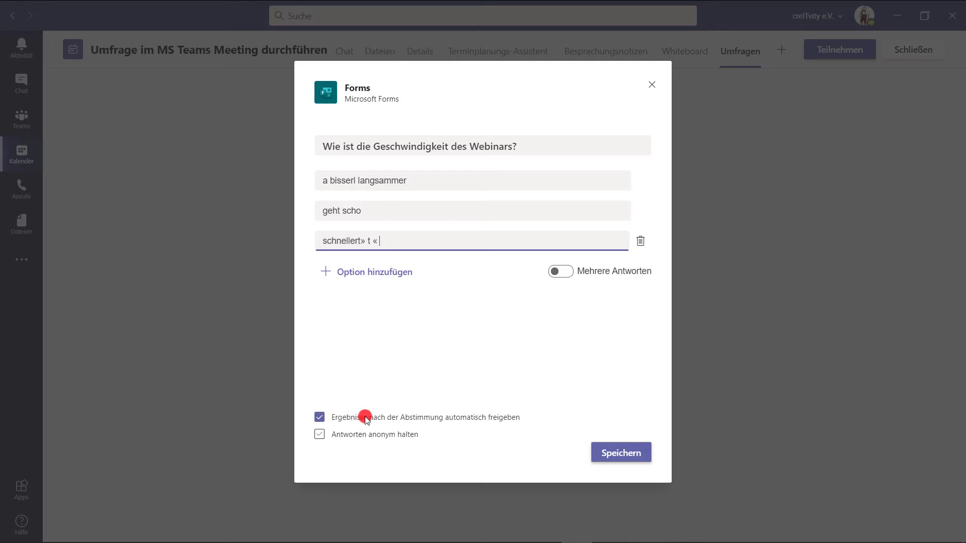
click(606, 455)
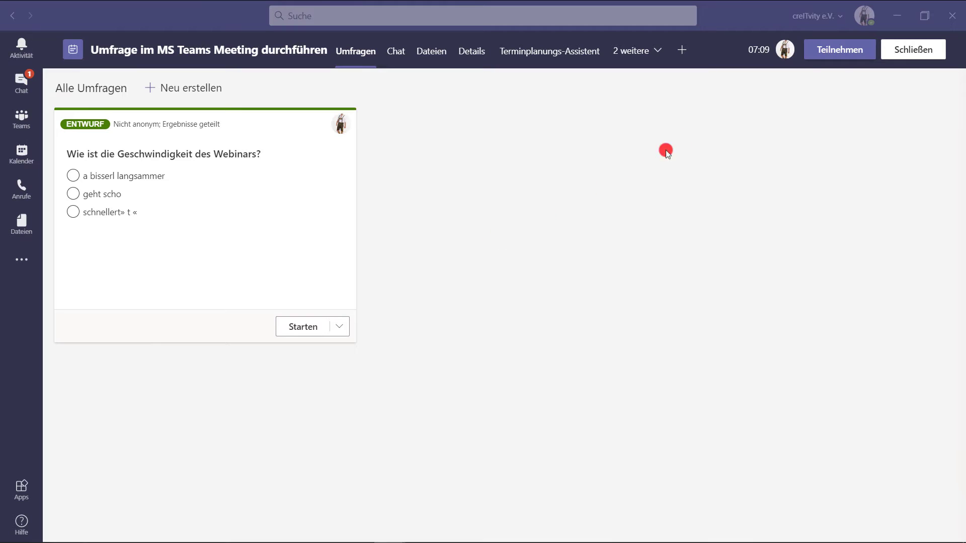
- Join the meeting and launch the drafted webinar speed poll for the participants
click(846, 56)
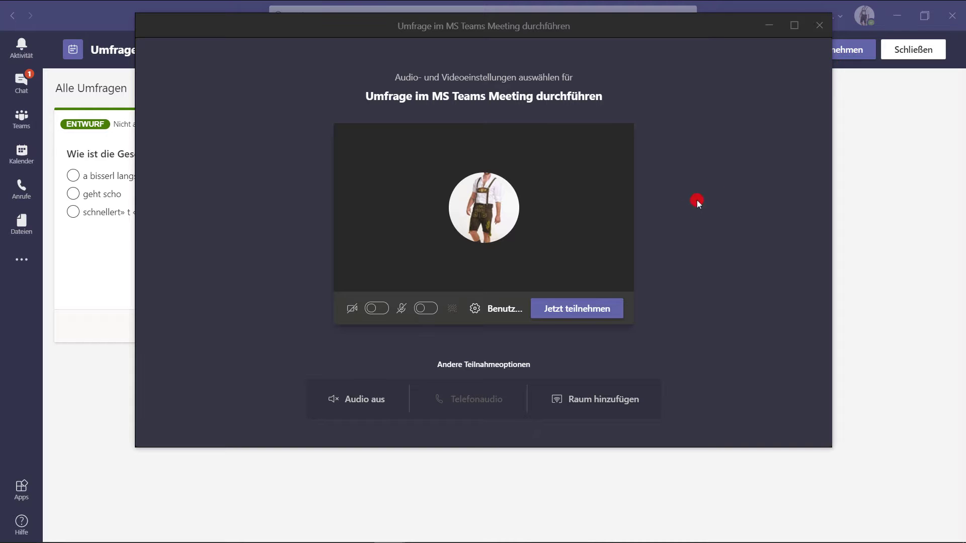
click(583, 313)
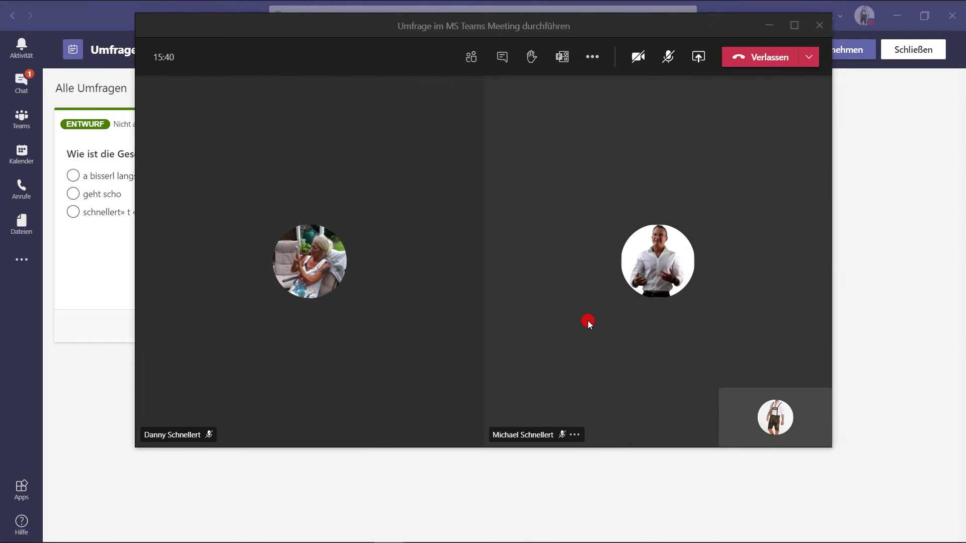
click(562, 59)
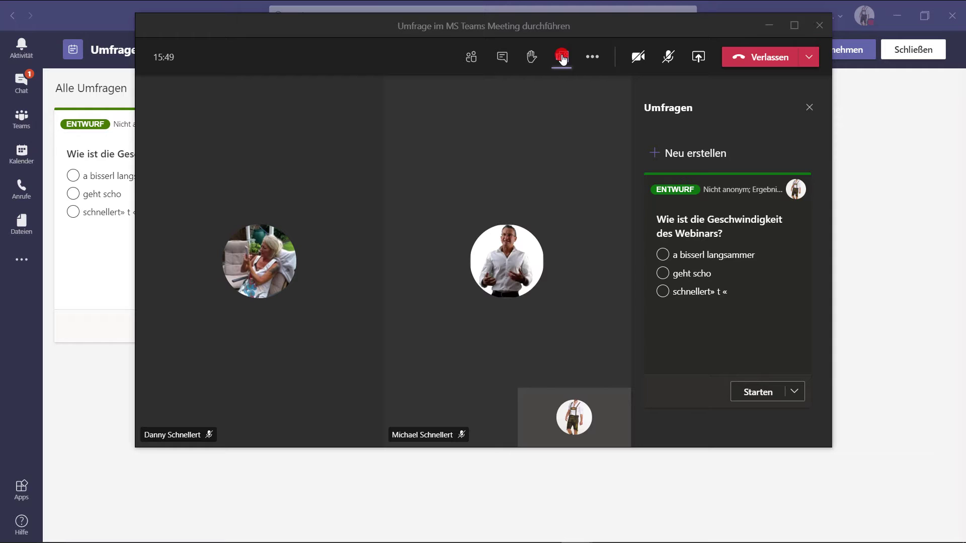
click(741, 397)
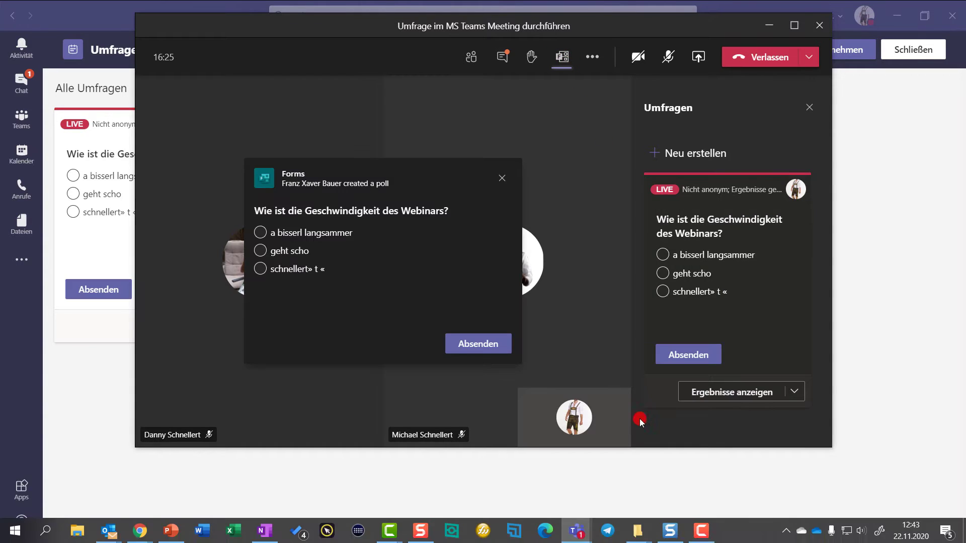
- Move the meeting window aside, submit the vote "geht scho" in the live poll and dismiss its results pop-up
drag(683, 30, 81, 41)
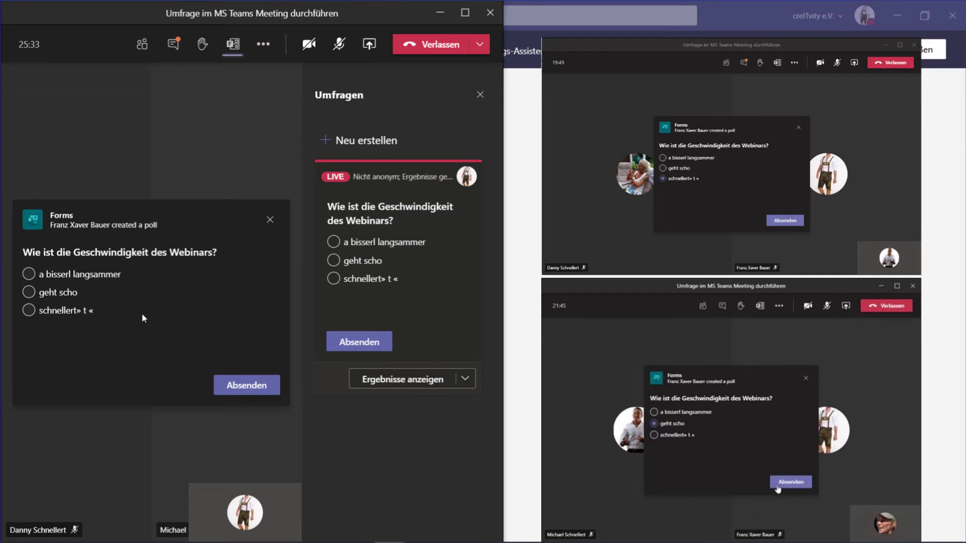
click(141, 315)
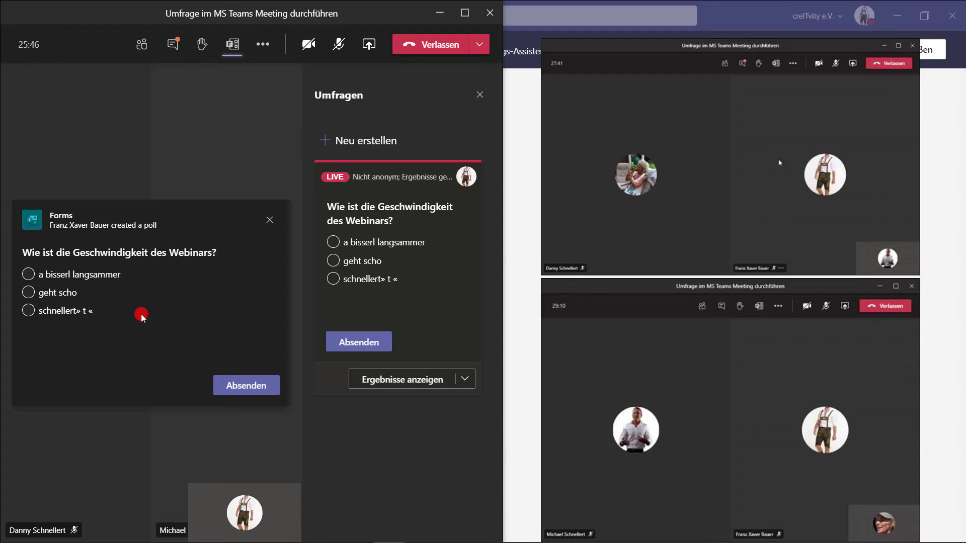
click(49, 293)
click(247, 385)
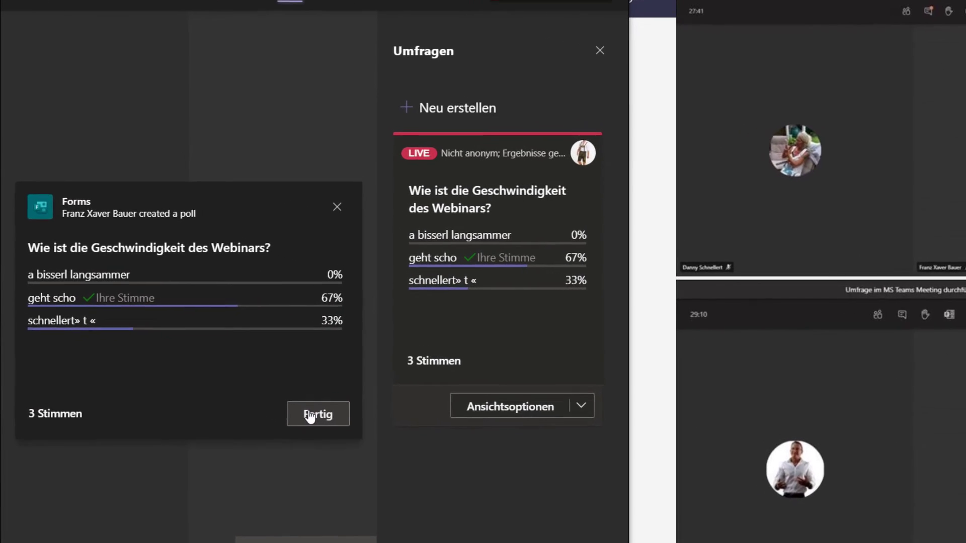
click(310, 416)
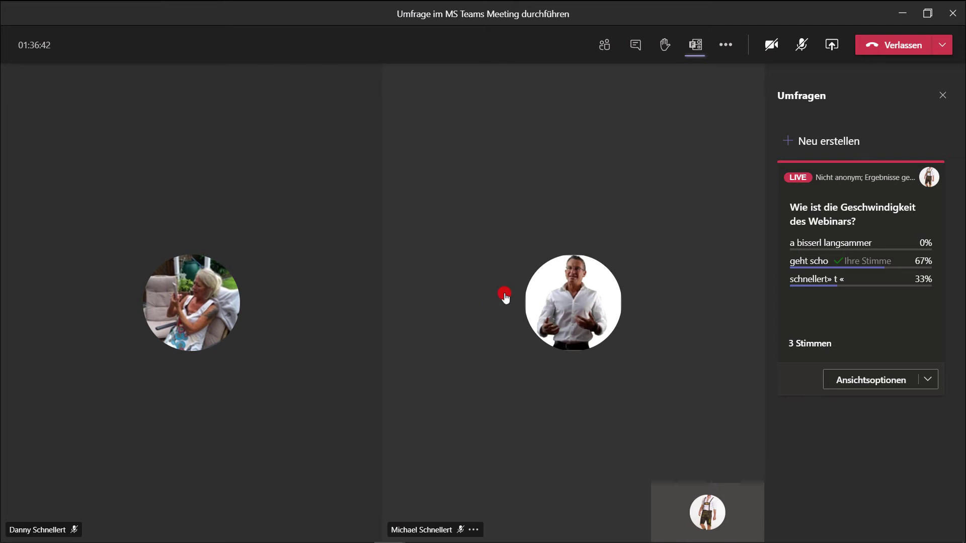
- Create another poll during the meeting with the question "Sollen wir eine Pause machen?"
click(825, 144)
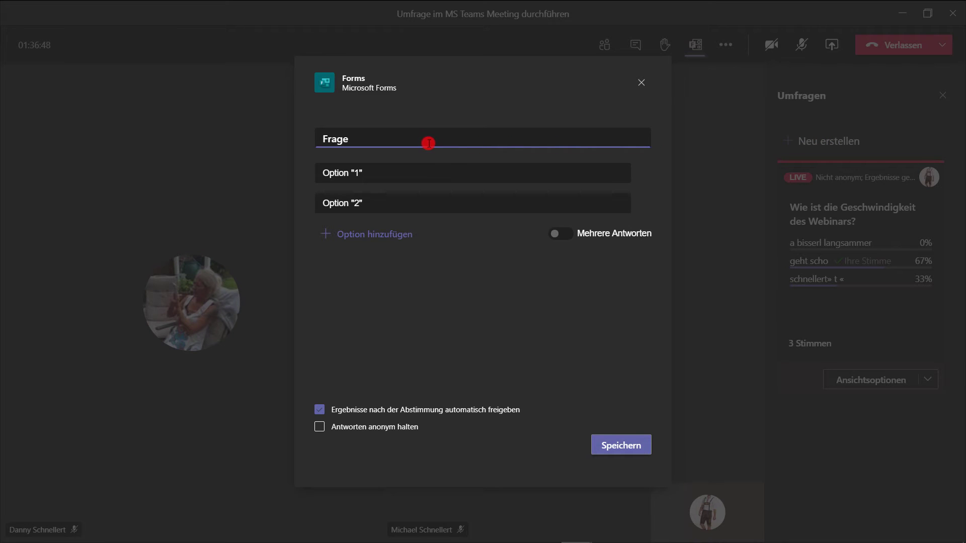
click(383, 143)
drag(383, 143, 291, 145)
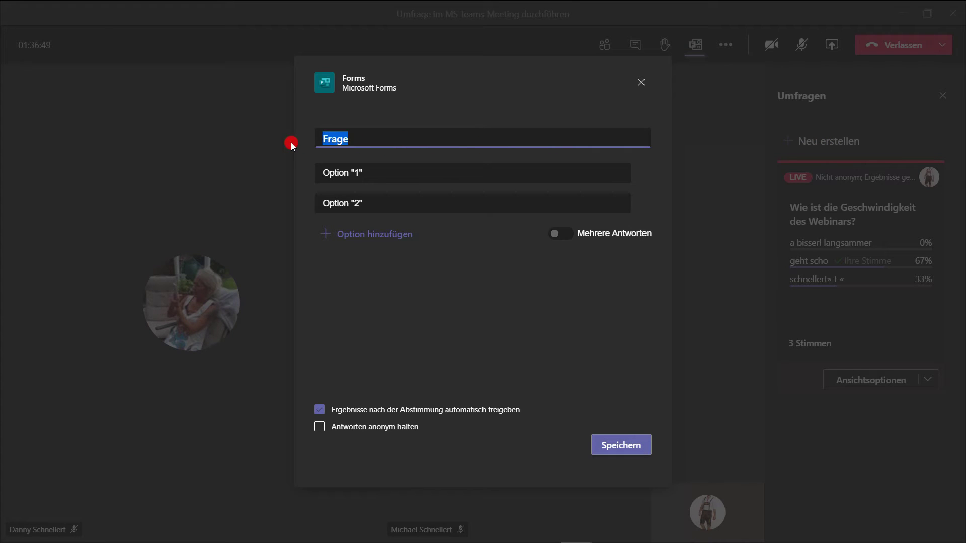
text(Sollen wir eine Pause machen?)
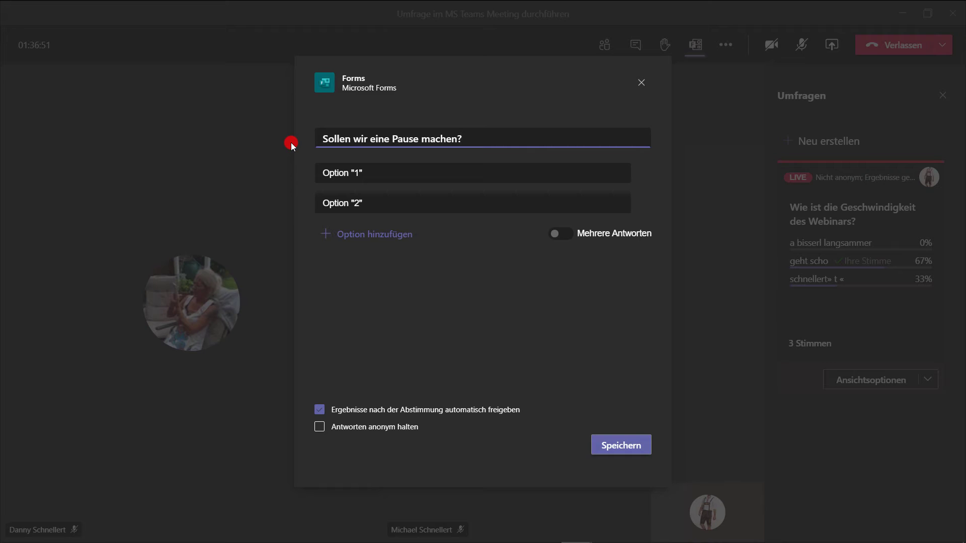
- Enter the answer options "» Ja «", "» Nein «" and an added third "» Später «", and save the break poll
click(328, 172)
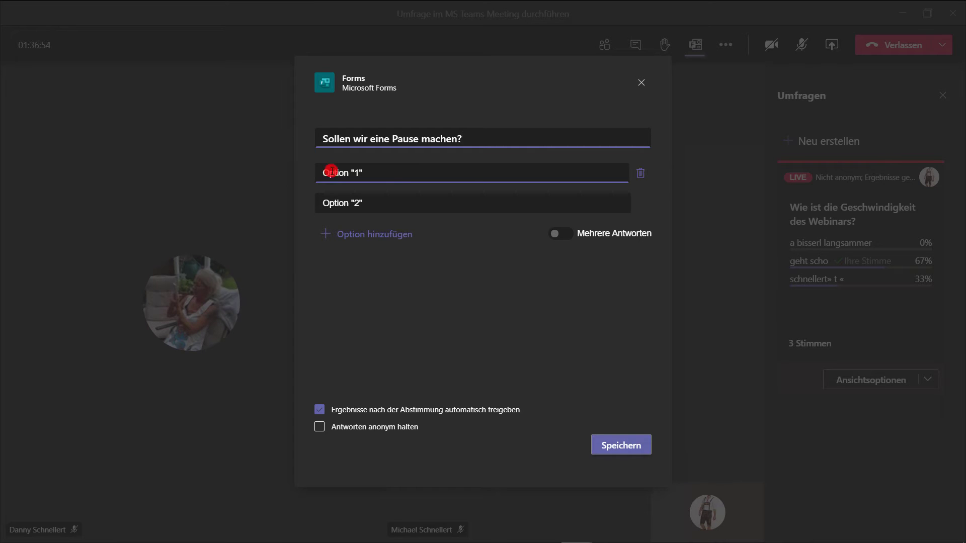
key(ctrl+a)
text(»)
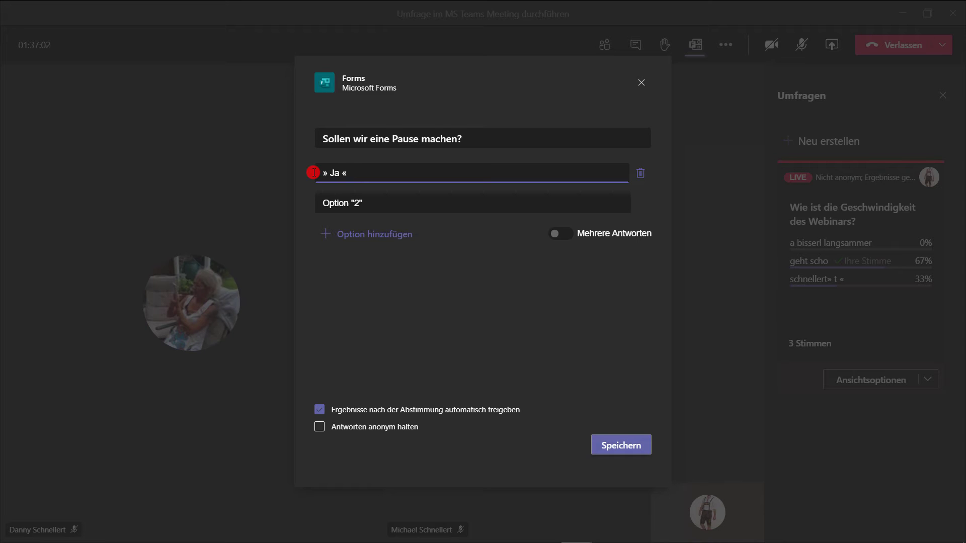
triple_click(409, 198)
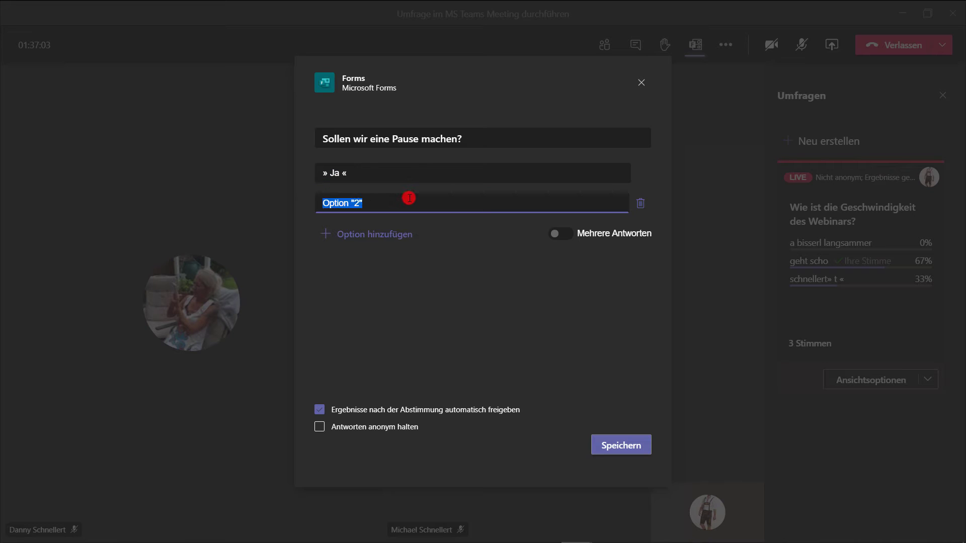
text(» Nein «)
click(398, 234)
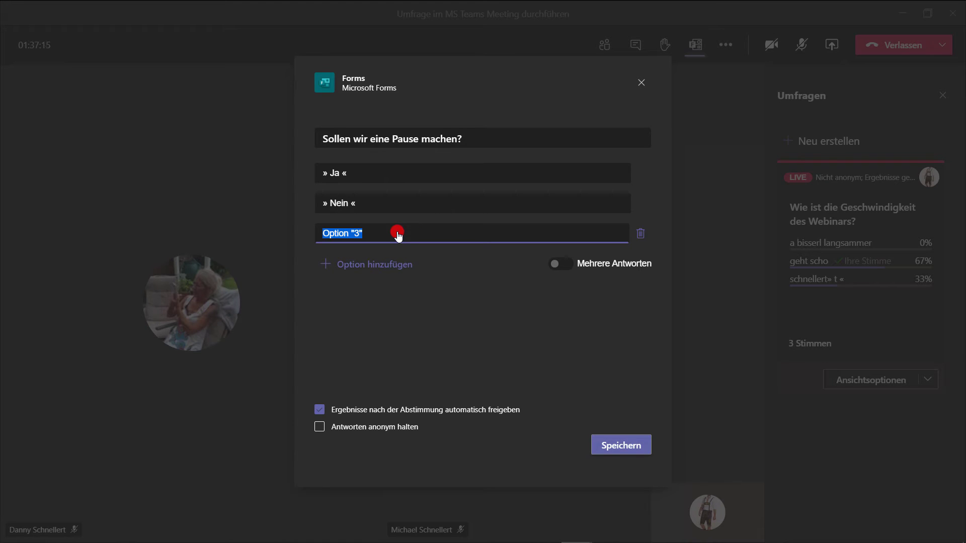
text(» Später «)
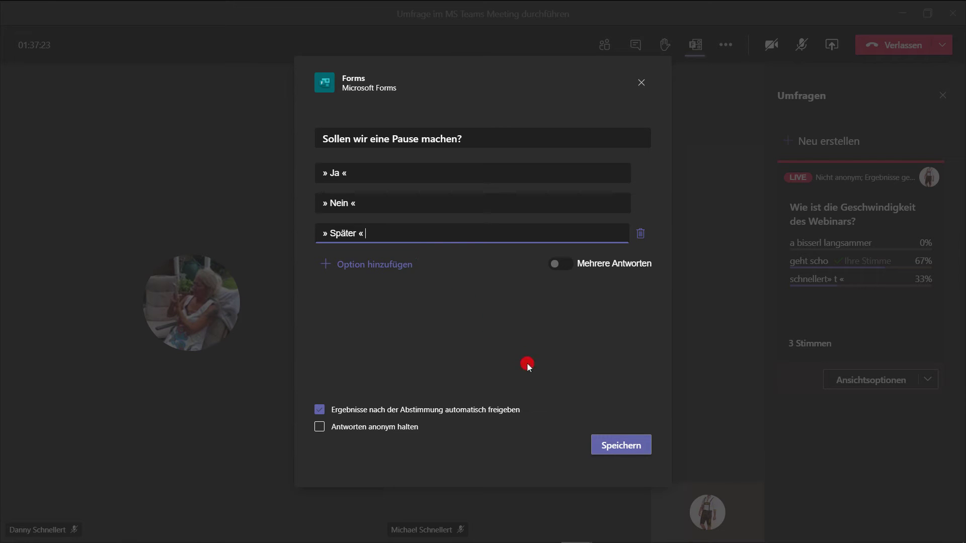
click(610, 447)
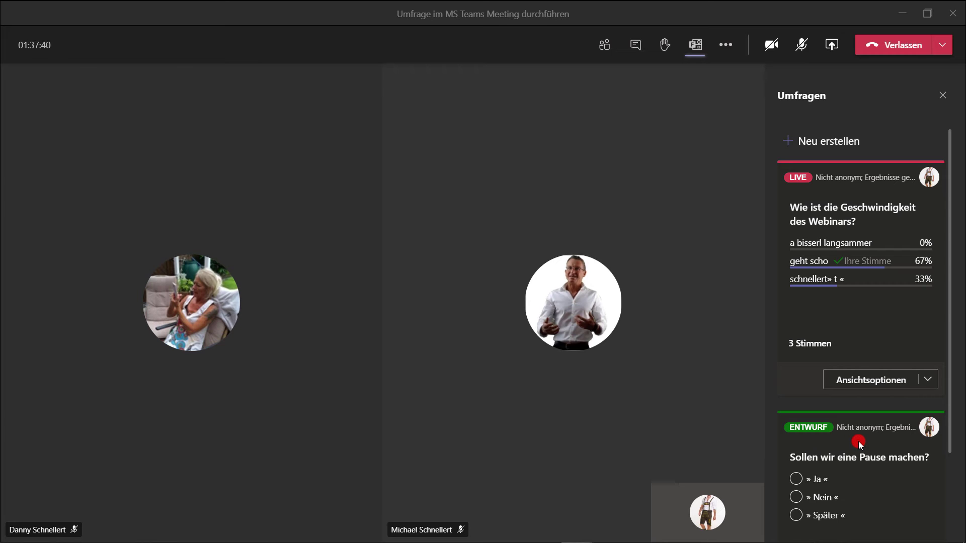
- Launch the drafted poll "Sollen wir eine Pause machen?" and submit the vote "» Später «" in it
scroll(858, 443, down, 3)
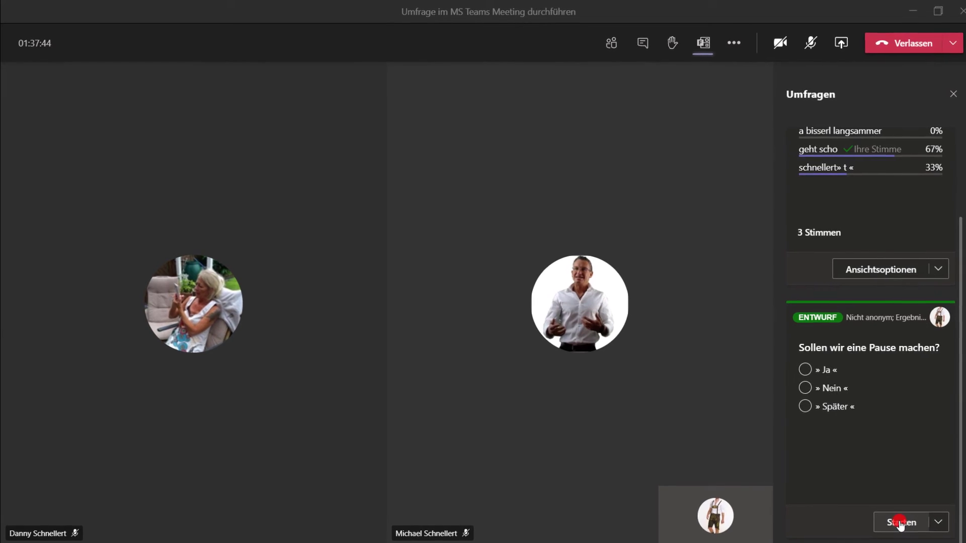
click(899, 523)
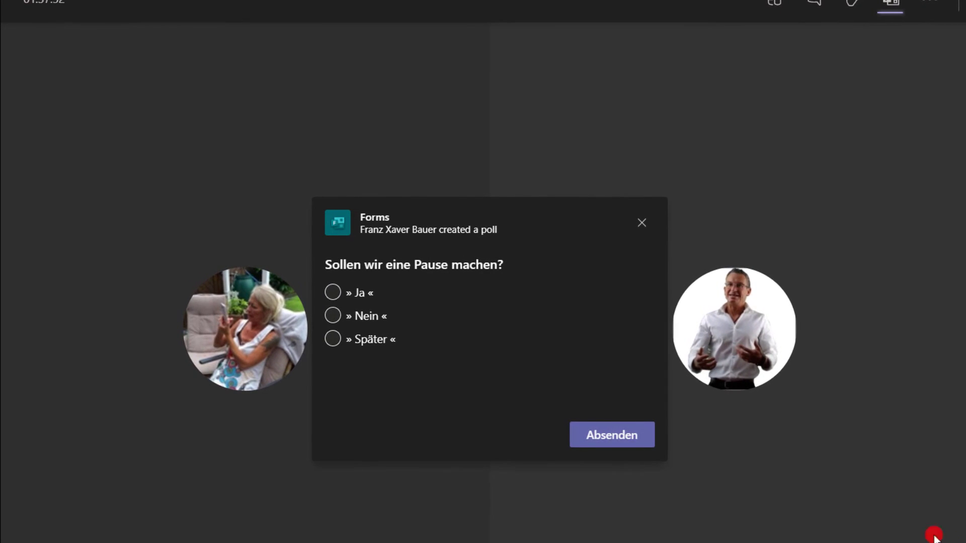
click(332, 338)
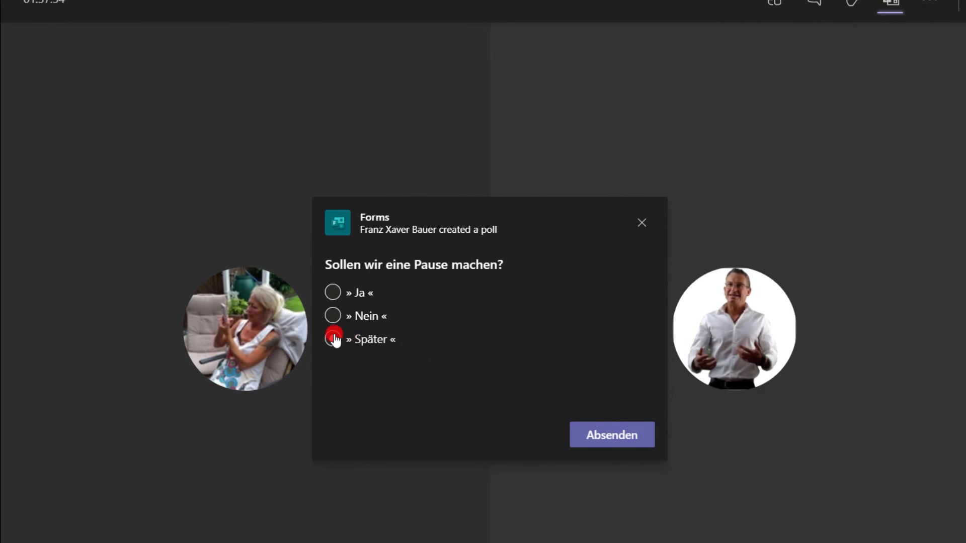
click(627, 439)
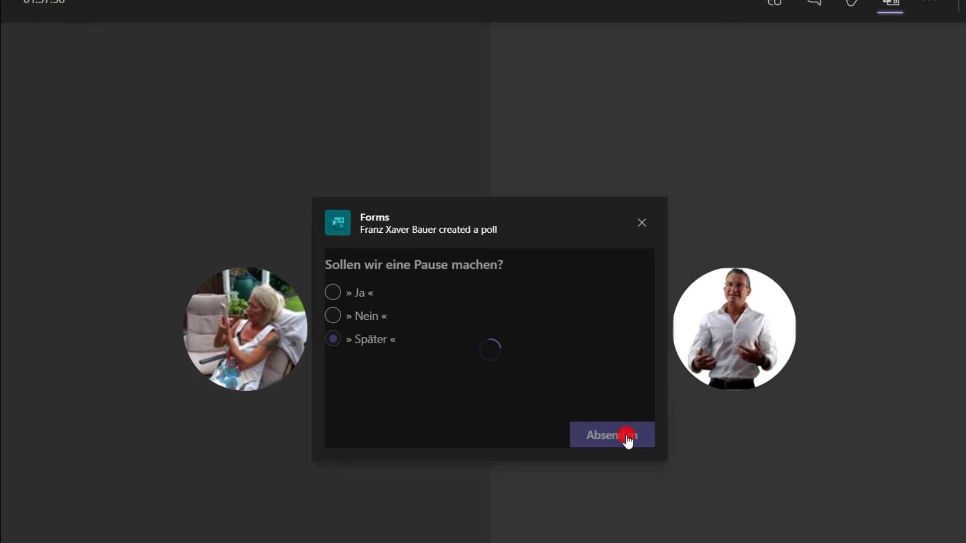
click(622, 436)
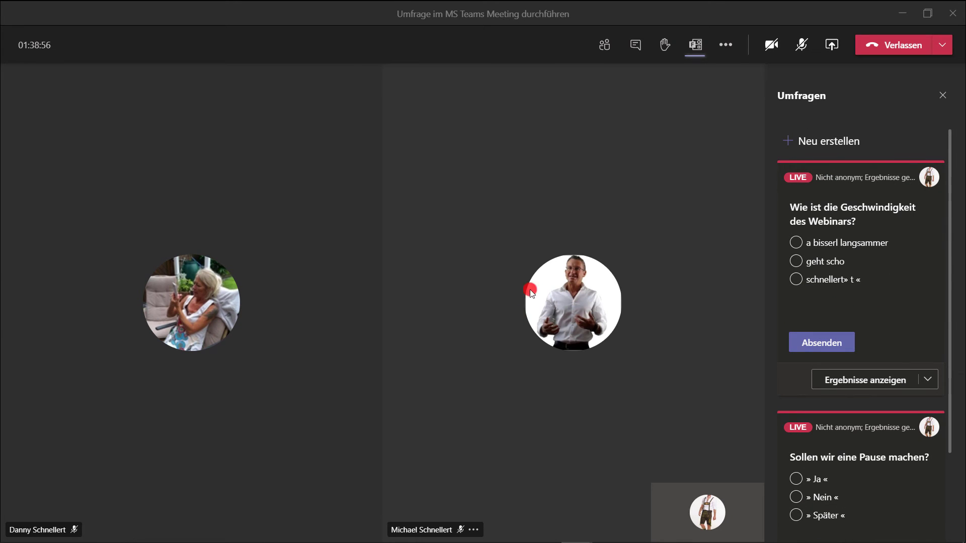
- Open the meeting chat and look through the posted poll cards and their results back to the webinar speed poll
click(634, 50)
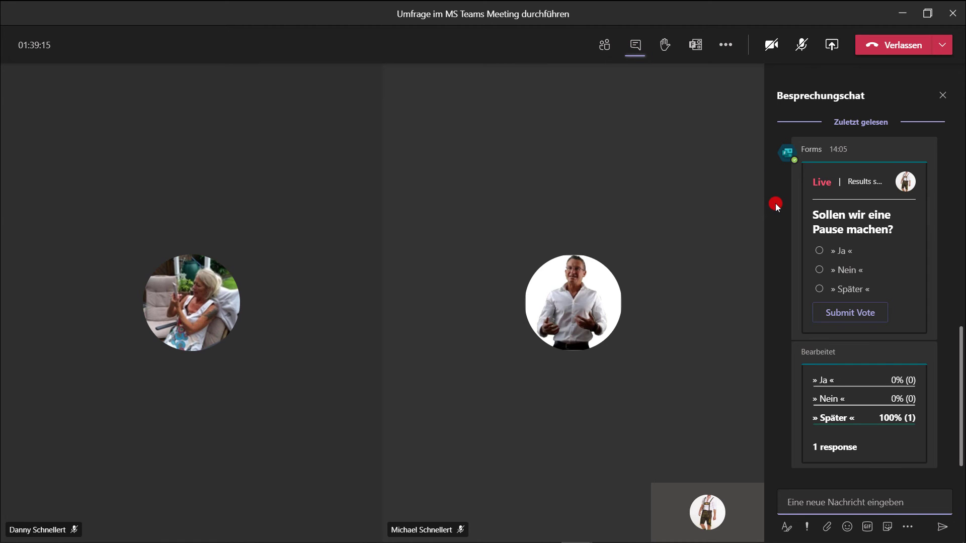
scroll(775, 207, up, 5)
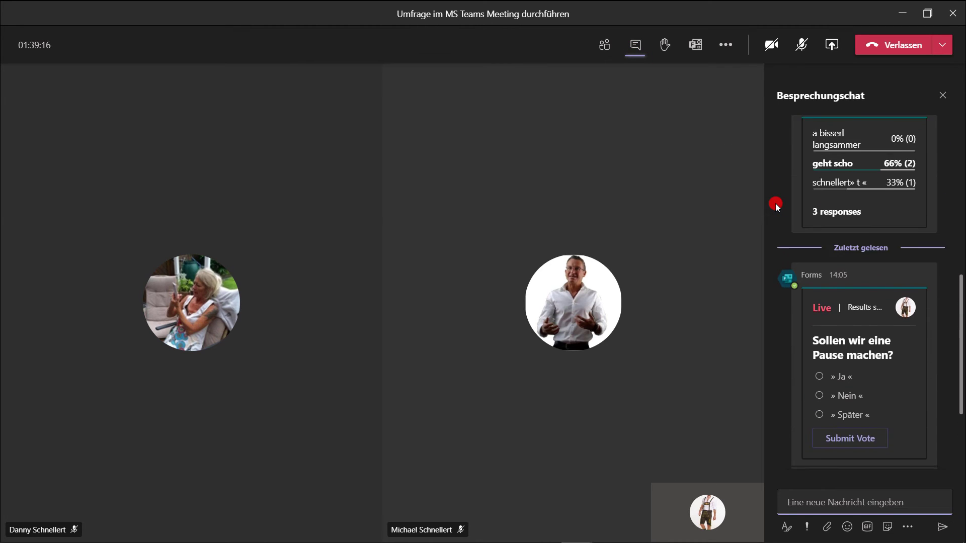
scroll(775, 206, up, 6)
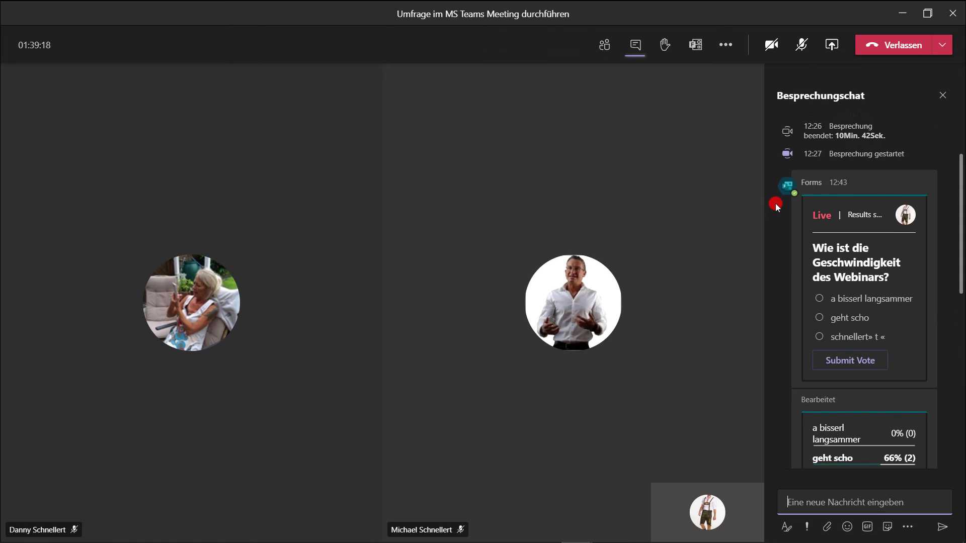
scroll(775, 206, up, 1)
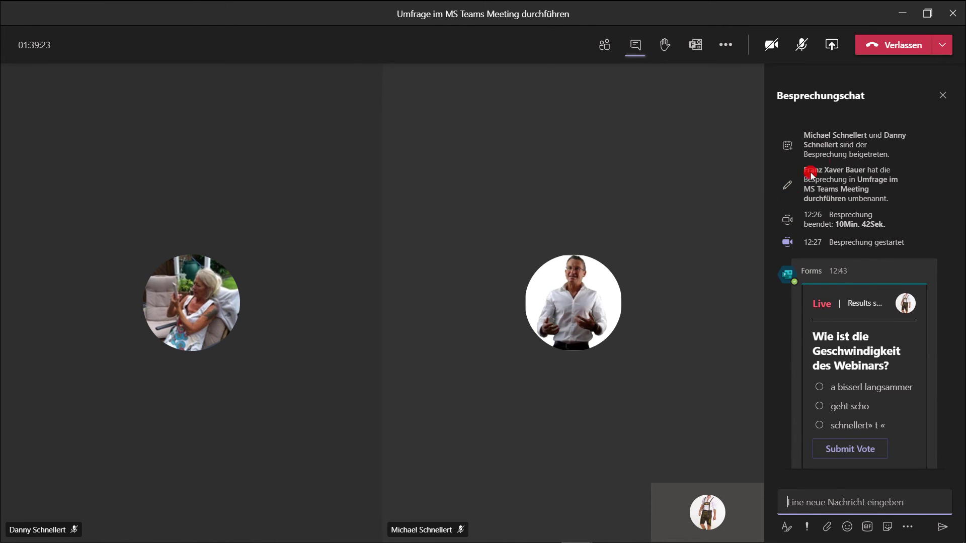
- End the meeting for all participants
click(941, 45)
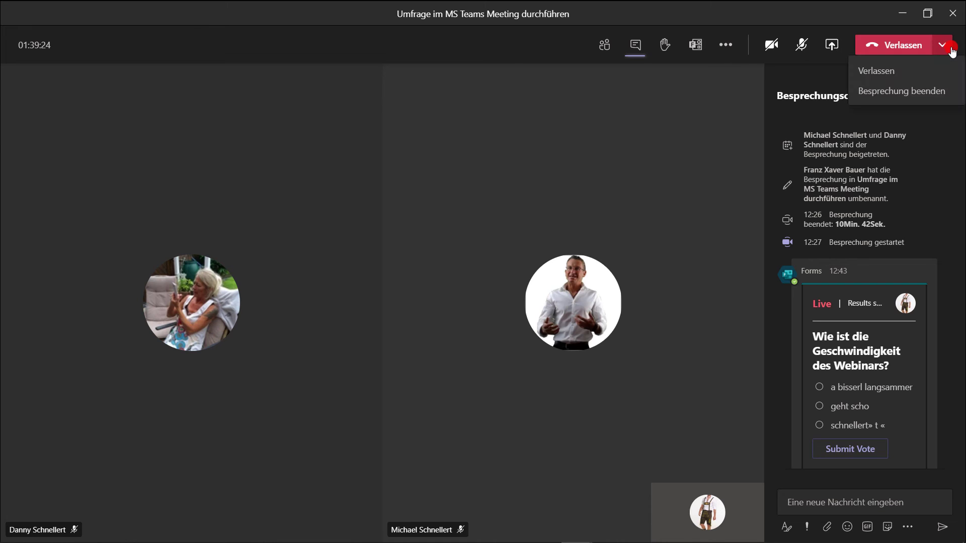
click(922, 91)
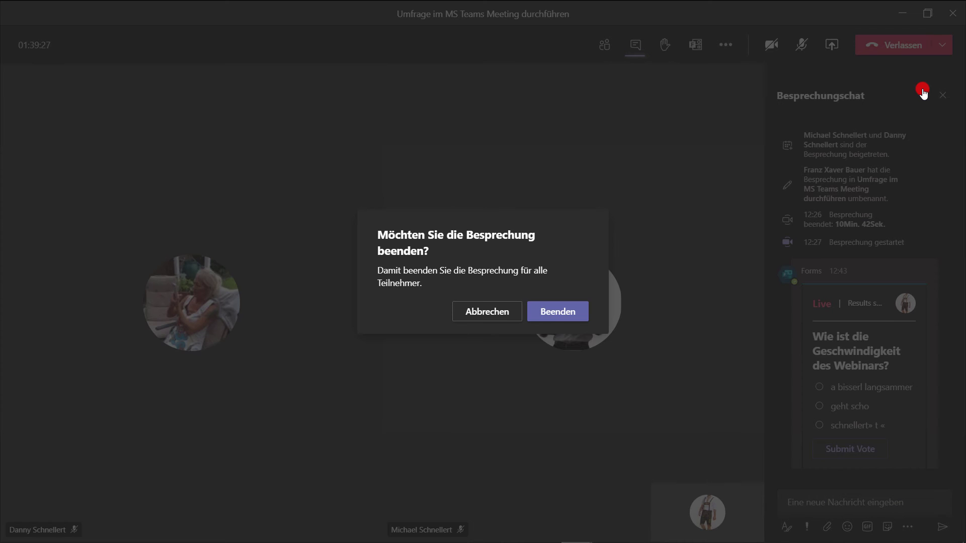
click(564, 311)
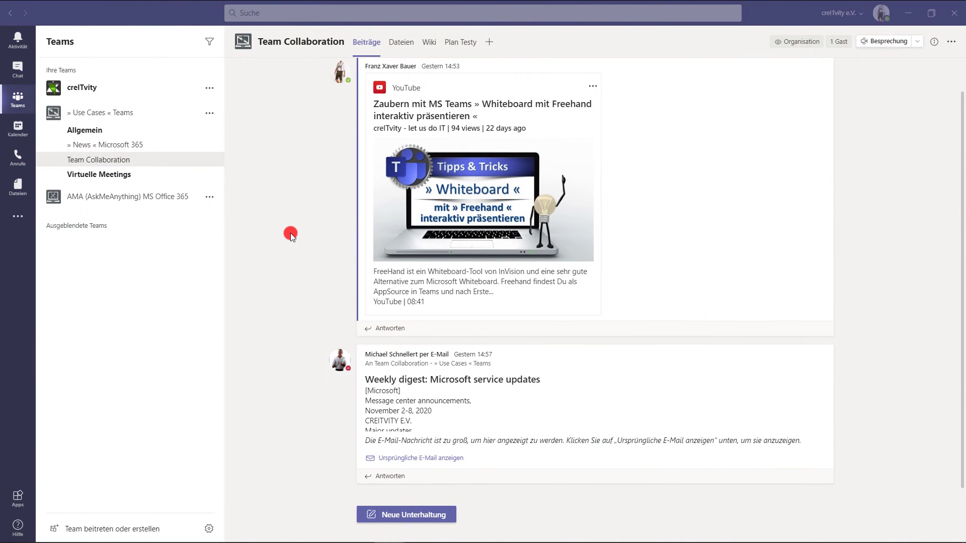
- Return to the meeting's polls in the chat area, show the results of the webinar speed poll and export them
click(18, 76)
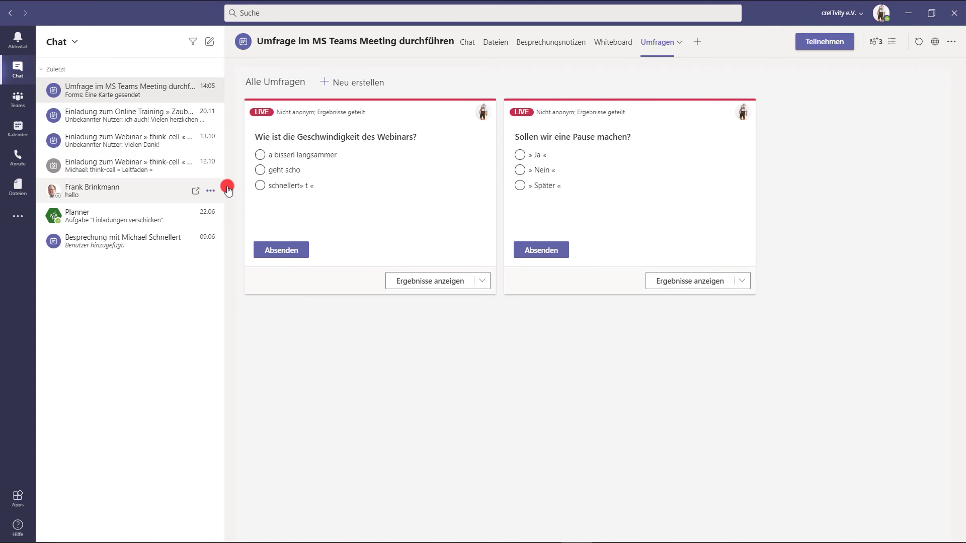
click(410, 283)
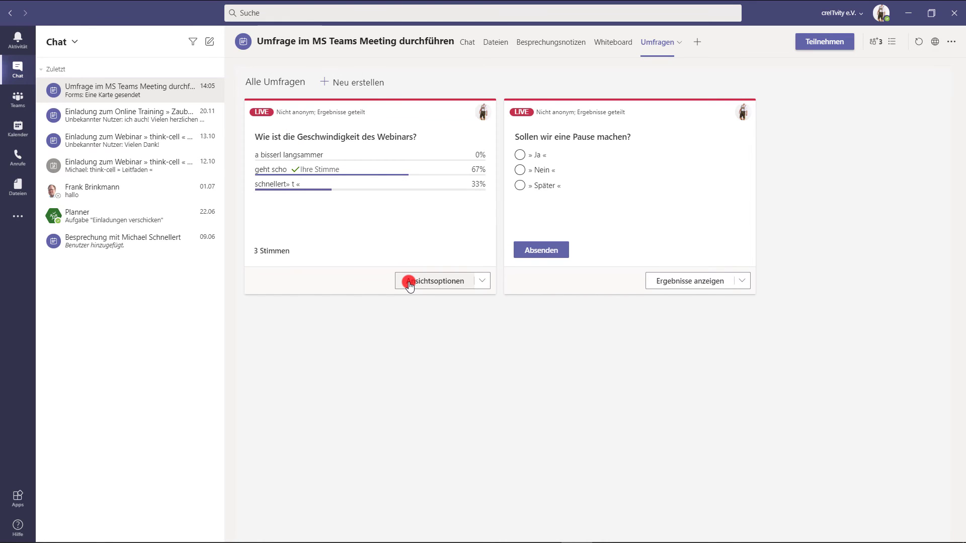
click(478, 283)
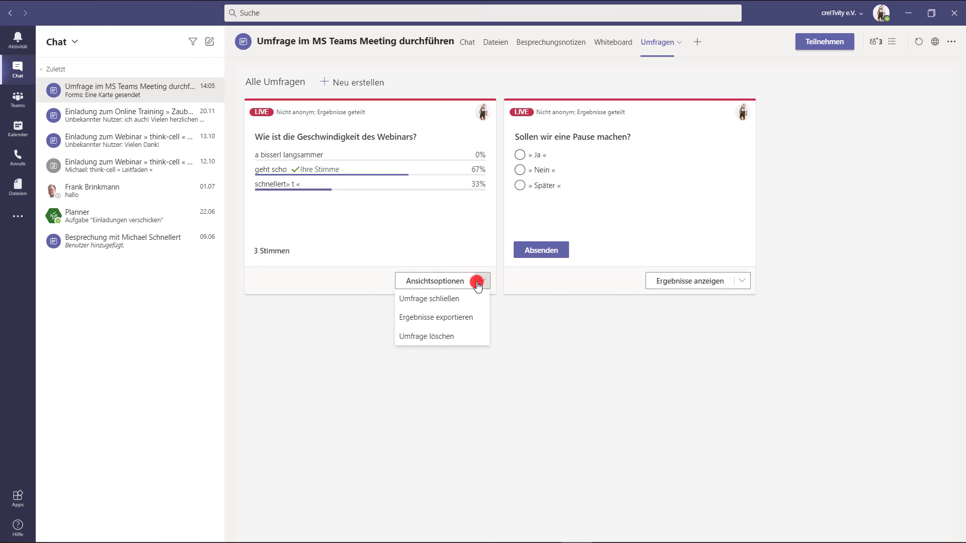
click(477, 317)
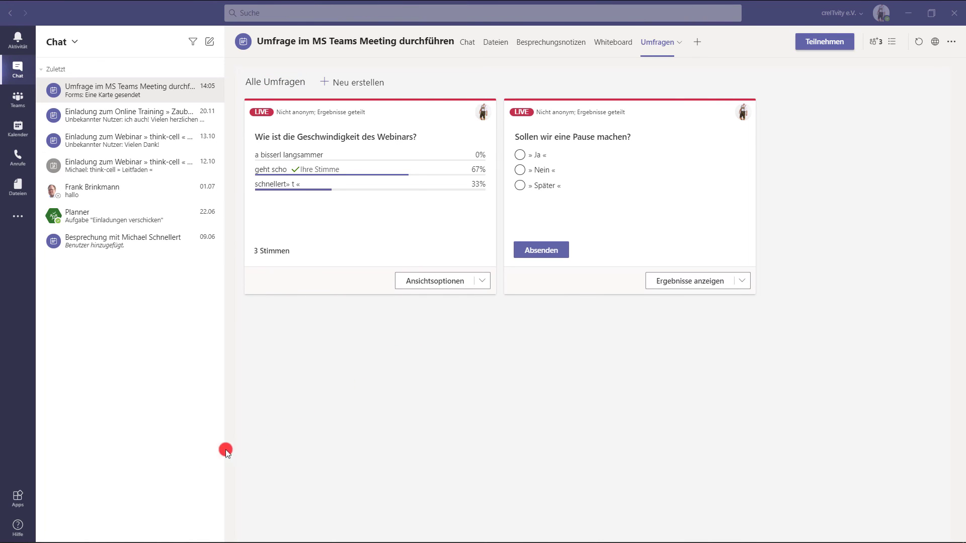
- Switch to File Explorer and open the exported workbook "Wie ist die Geschwindigkeit des Webinars_(1-3)" from the Downloads folder
mouse_move(68, 538)
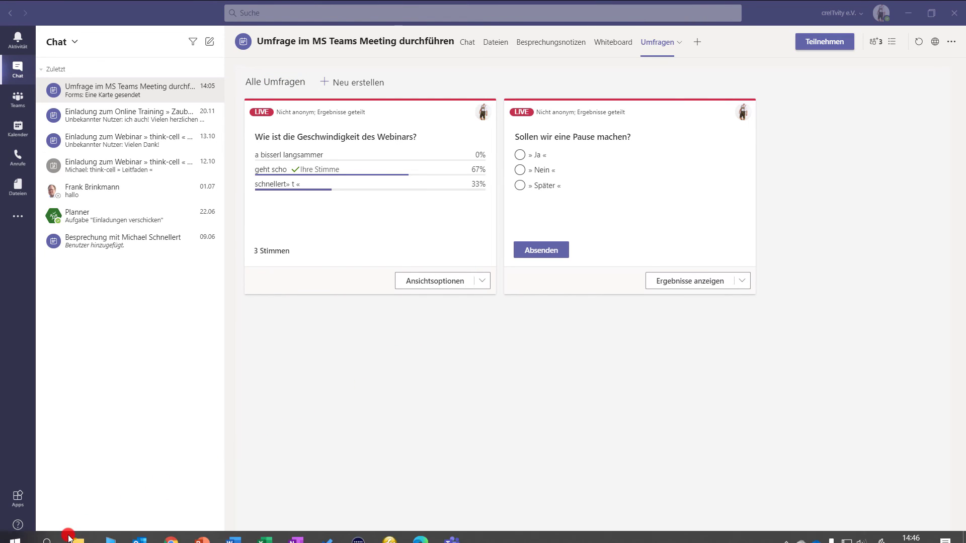
click(68, 538)
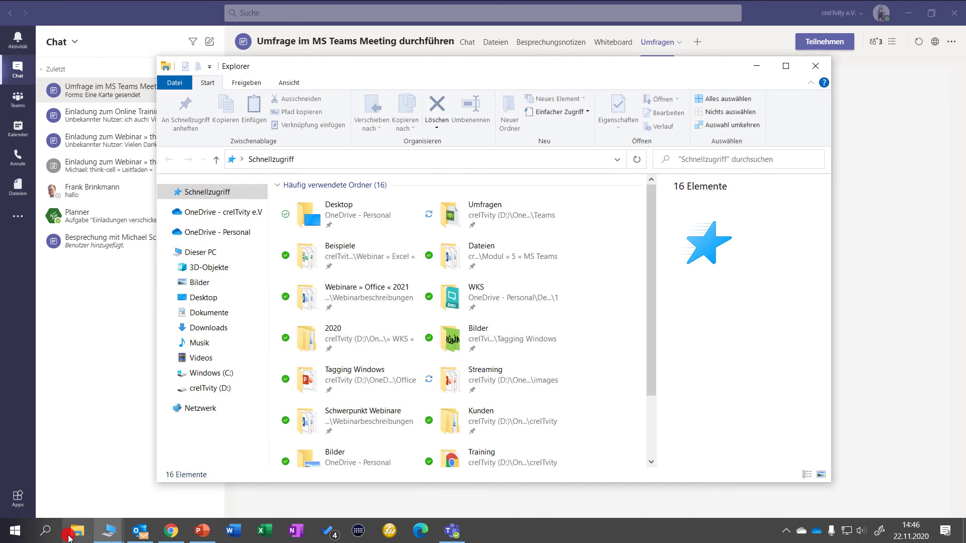
click(225, 336)
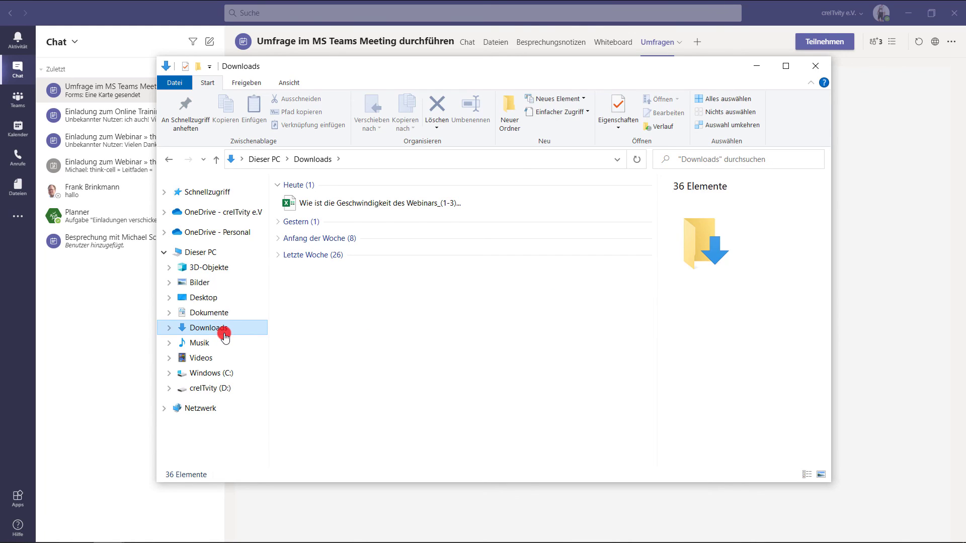
double_click(381, 205)
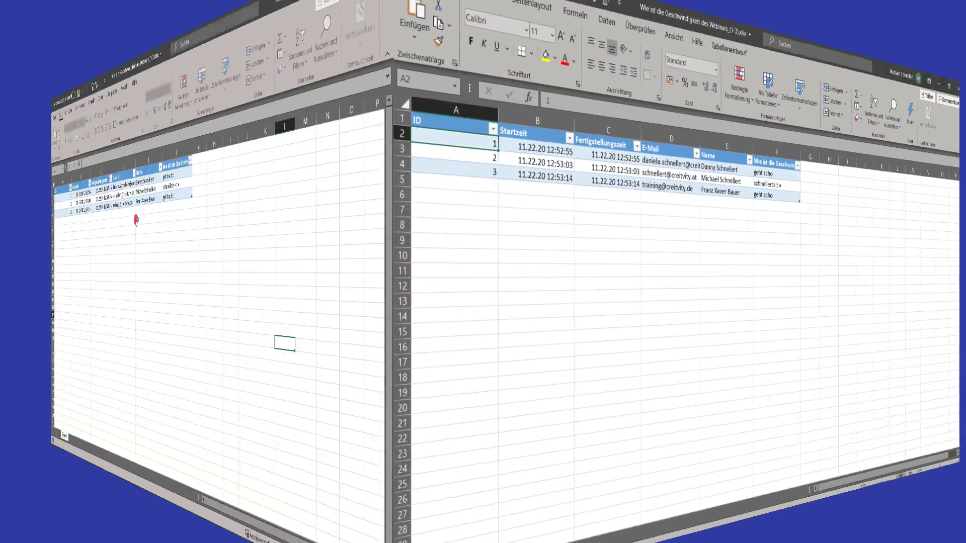